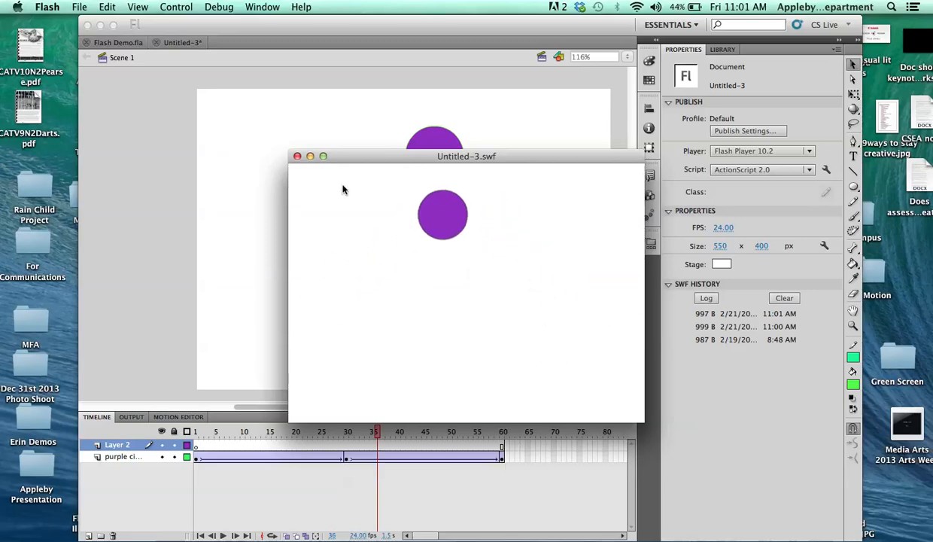
Step: Close the movie preview and enlarge the purple circle at frame 30 to about 139 by 139 px with Free Transform
{"action": "left_click", "coordinate": [297, 155]}
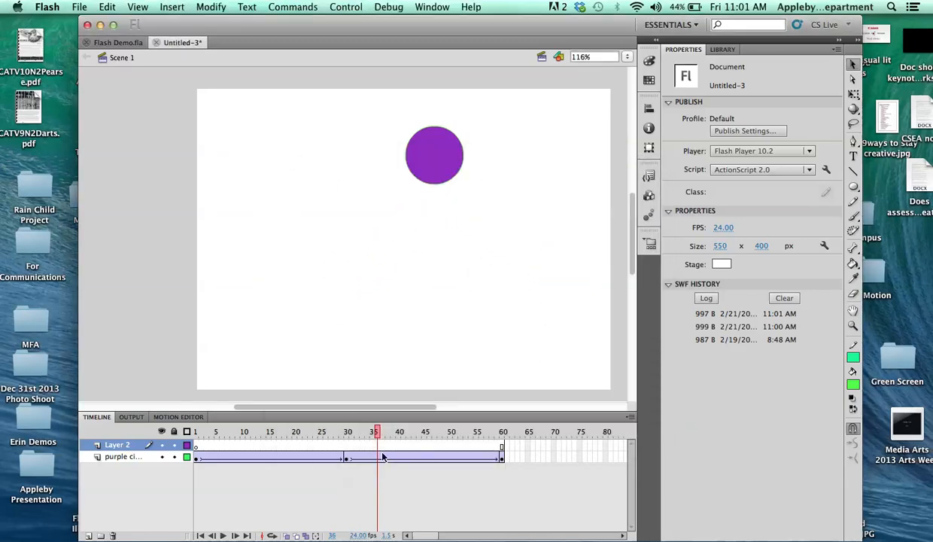
{"action": "left_click", "coordinate": [347, 459]}
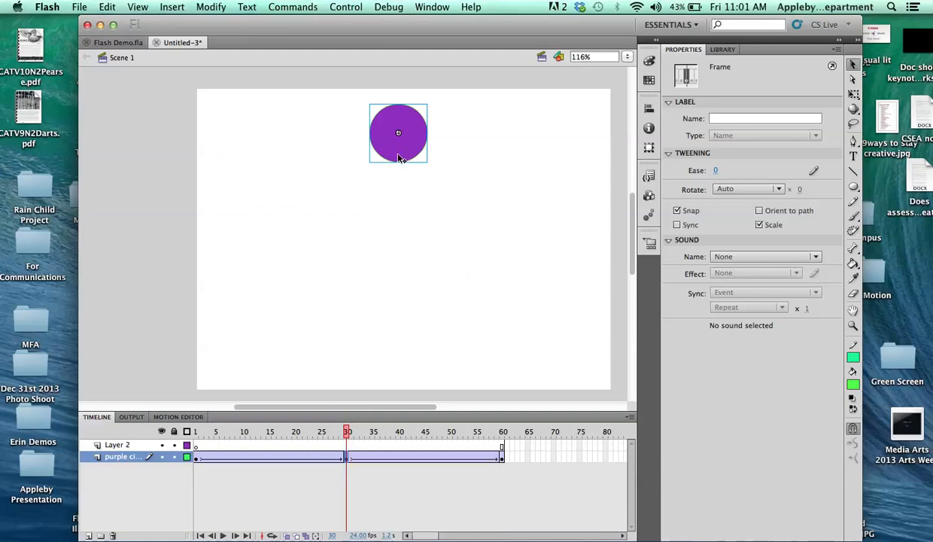
{"action": "left_click", "coordinate": [854, 95]}
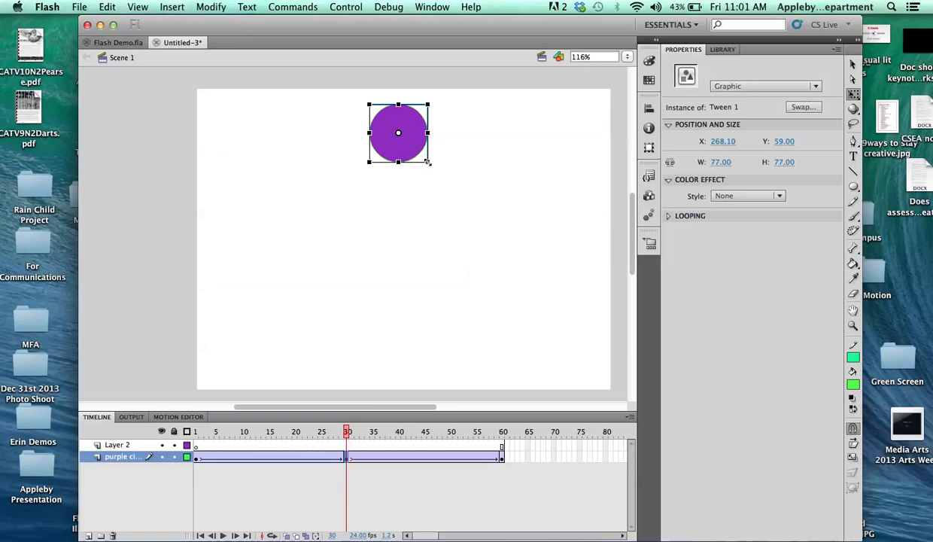
{"action": "left_click_drag", "start_coordinate": [427, 162], "coordinate": [454, 185]}
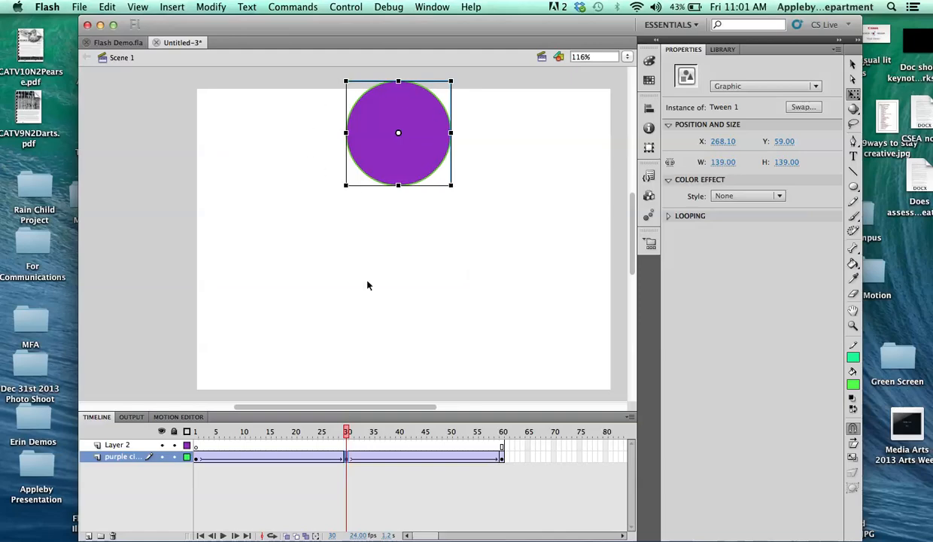
Step: Scrub the purple circle's animation through to frame 60, test the movie, and close the preview
{"action": "left_click", "coordinate": [323, 434]}
{"action": "left_click_drag", "start_coordinate": [324, 434], "coordinate": [507, 466]}
{"action": "key", "text": "super+Return"}
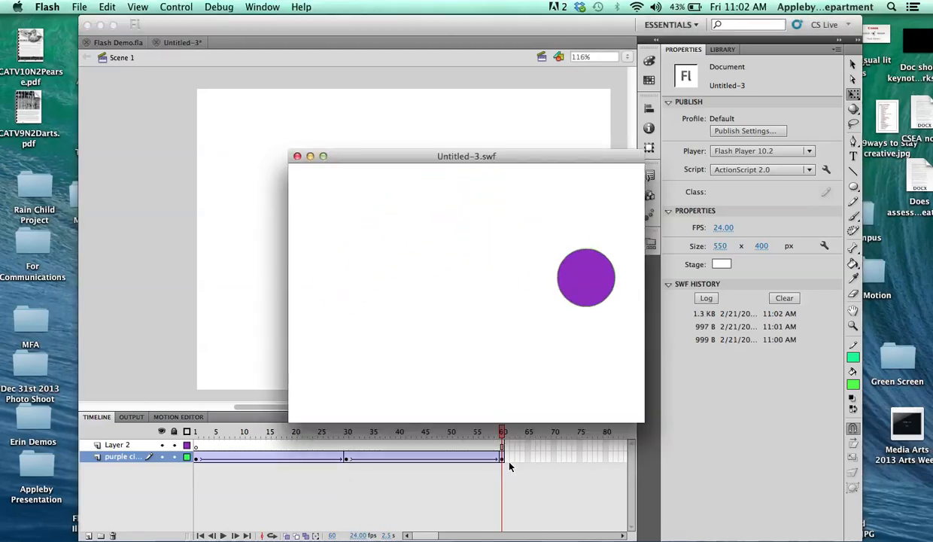
{"action": "left_click", "coordinate": [298, 155]}
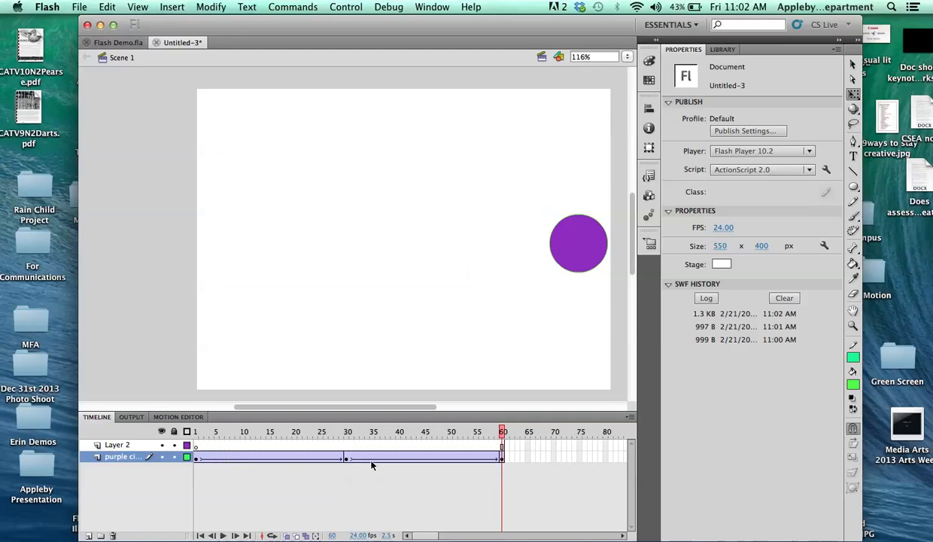
Step: Switch to the Flash Demo.fla document and select its yellow planet layer
{"action": "left_click", "coordinate": [119, 42]}
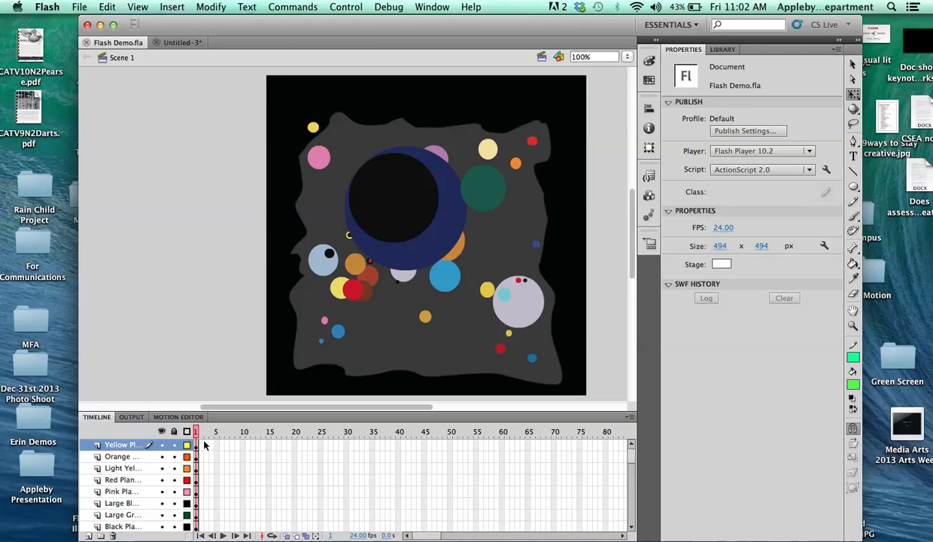
{"action": "left_click", "coordinate": [120, 445]}
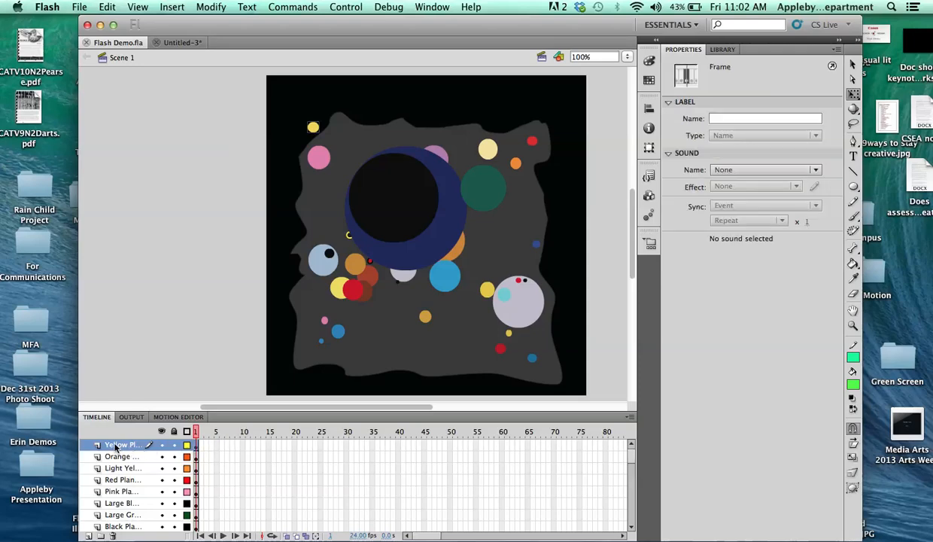
Step: Toggle the yellow planet layer's visibility off and on, and lock and unlock the layer
{"action": "left_click", "coordinate": [161, 445]}
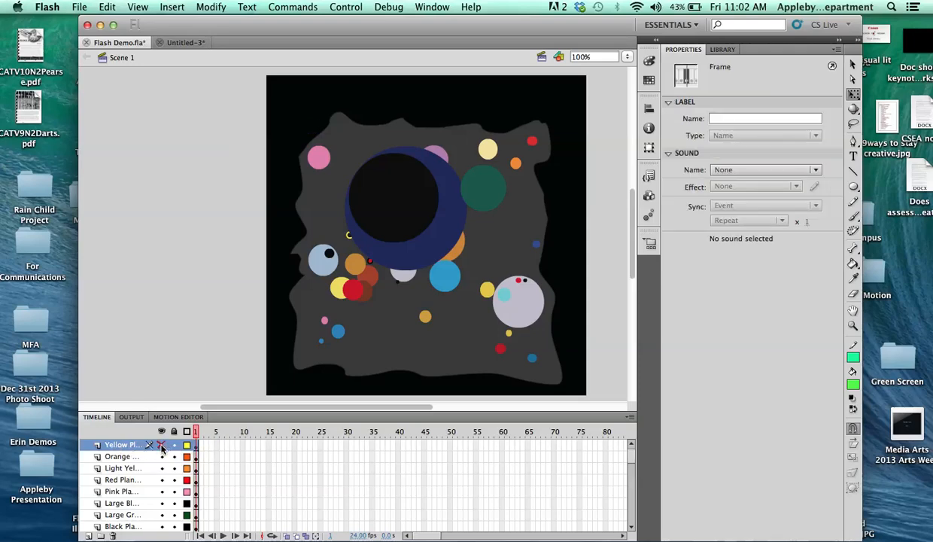
{"action": "left_click", "coordinate": [161, 445]}
{"action": "left_click", "coordinate": [161, 445]}
{"action": "left_click", "coordinate": [161, 445]}
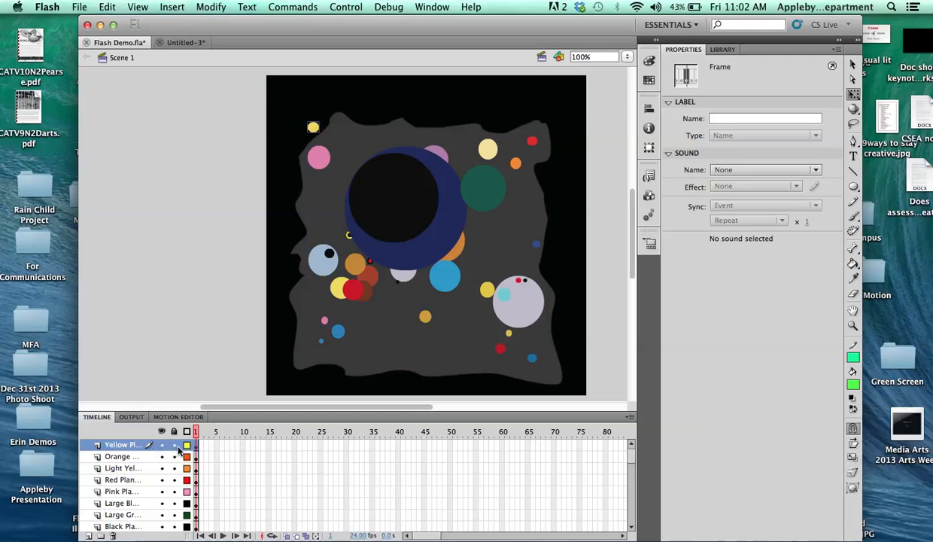
{"action": "left_click", "coordinate": [174, 445]}
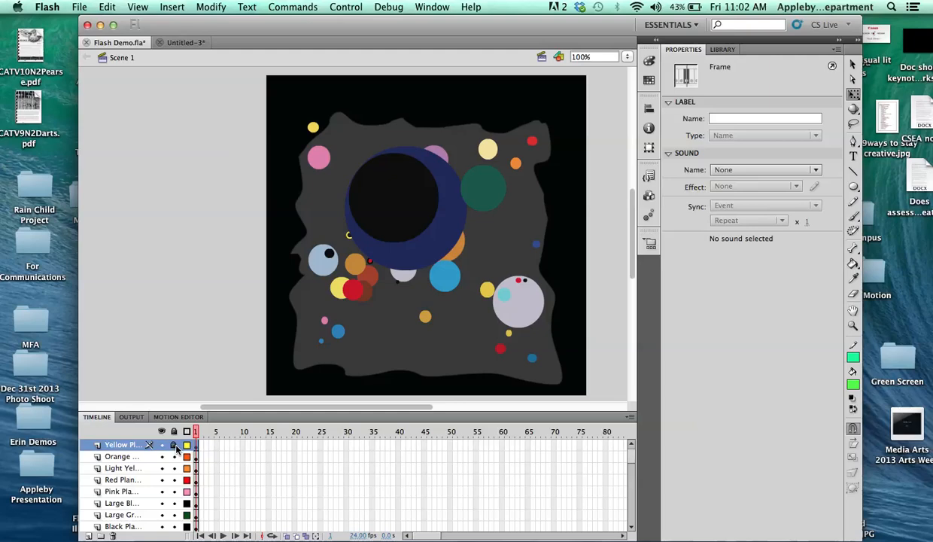
{"action": "left_click", "coordinate": [174, 446]}
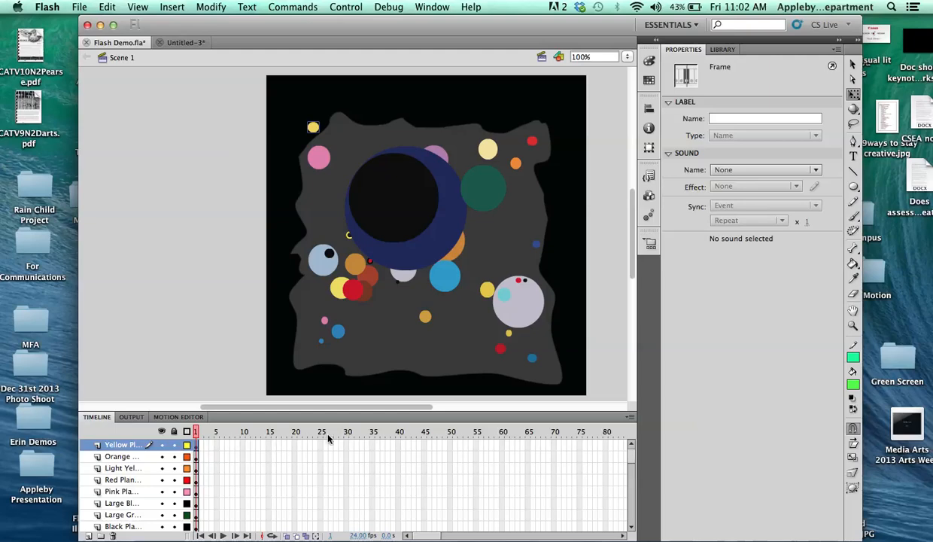
Step: Insert a keyframe at frame 30 of the yellow planet layer
{"action": "left_click", "coordinate": [347, 445]}
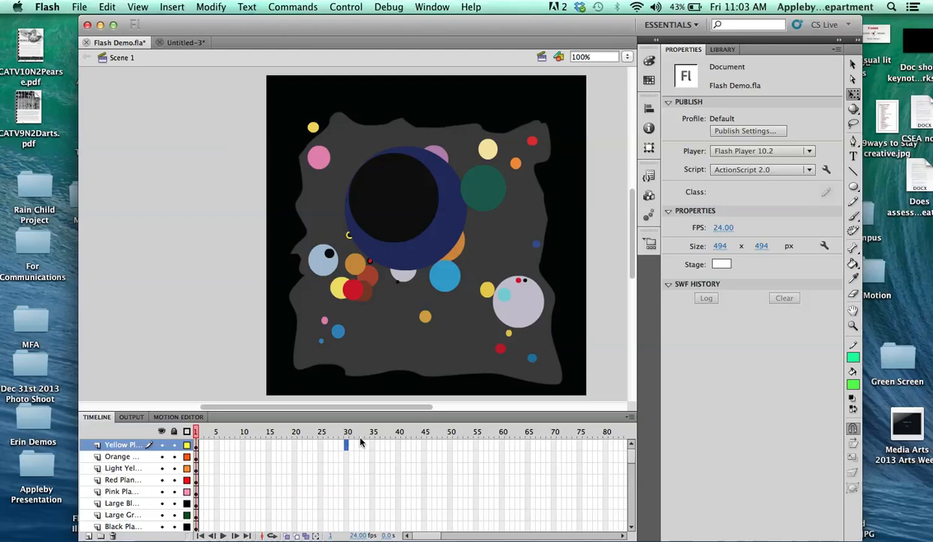
{"action": "left_click", "coordinate": [315, 445]}
{"action": "left_click", "coordinate": [347, 445]}
{"action": "right_click", "coordinate": [347, 447]}
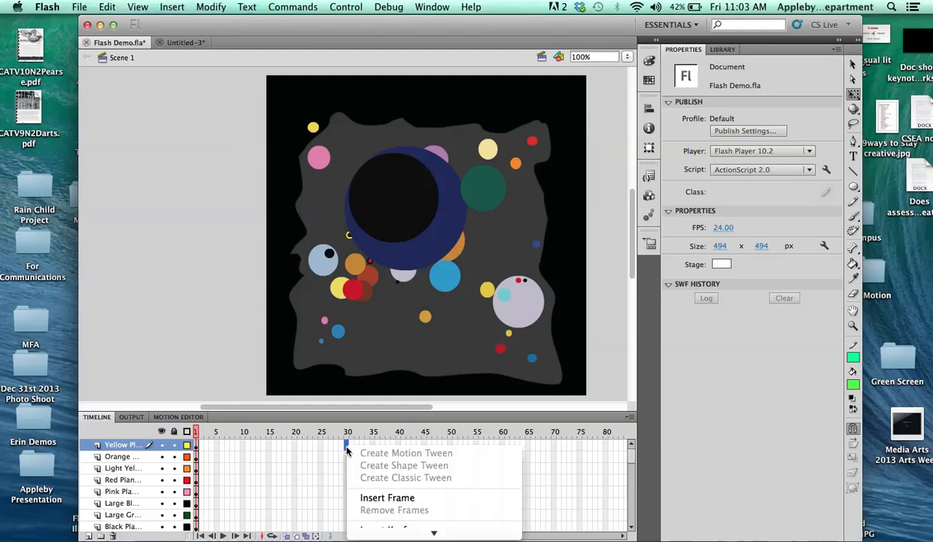
{"action": "scroll", "coordinate": [389, 444], "scroll_direction": "down", "scroll_amount": 3}
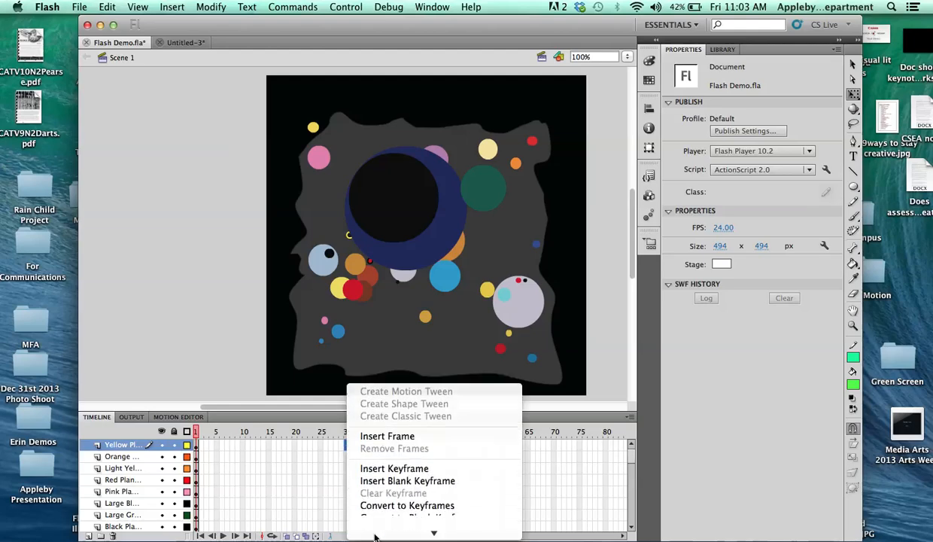
{"action": "left_click", "coordinate": [388, 444]}
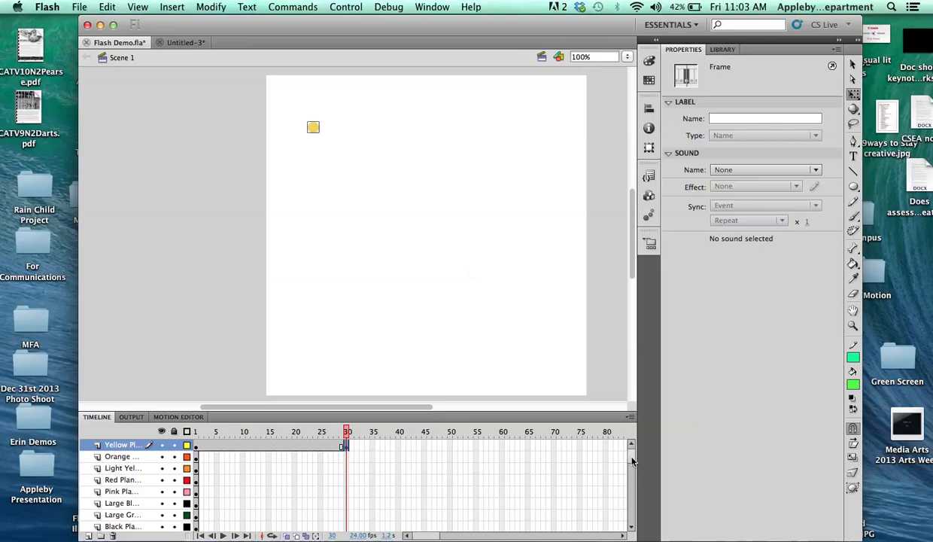
Step: Insert keyframes at frame 30 on all remaining layers, from the orange planet layer down to Layer 2
{"action": "scroll", "coordinate": [611, 452], "scroll_direction": "down", "scroll_amount": 3}
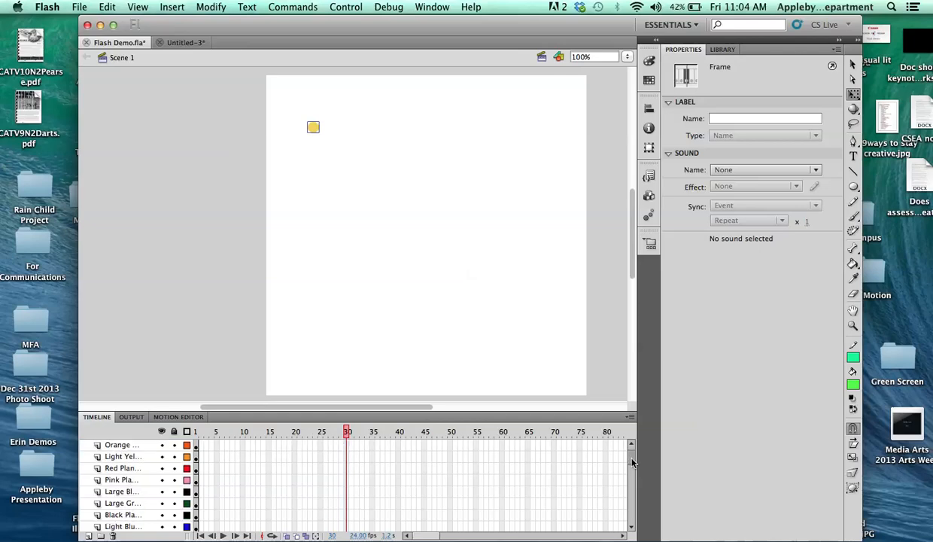
{"action": "scroll", "coordinate": [611, 451], "scroll_direction": "up", "scroll_amount": 3}
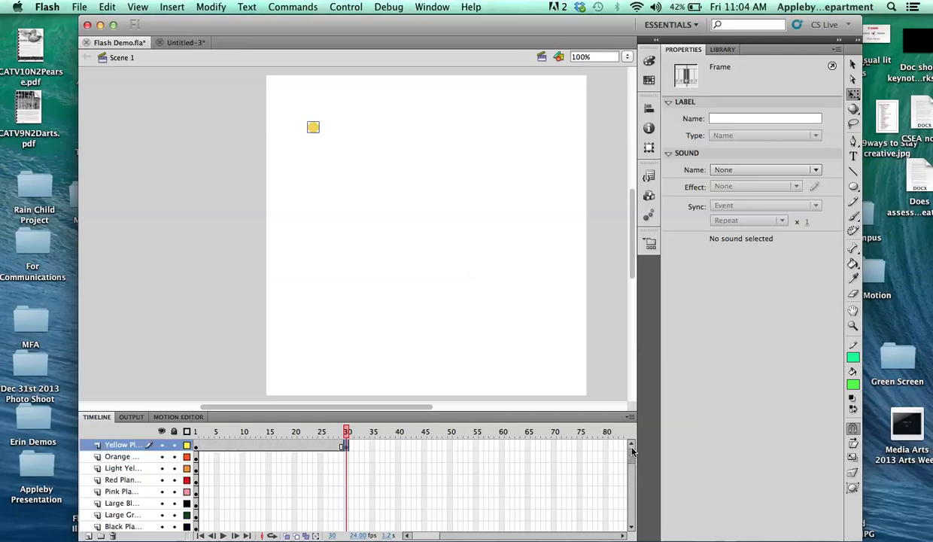
{"action": "left_click", "coordinate": [345, 460]}
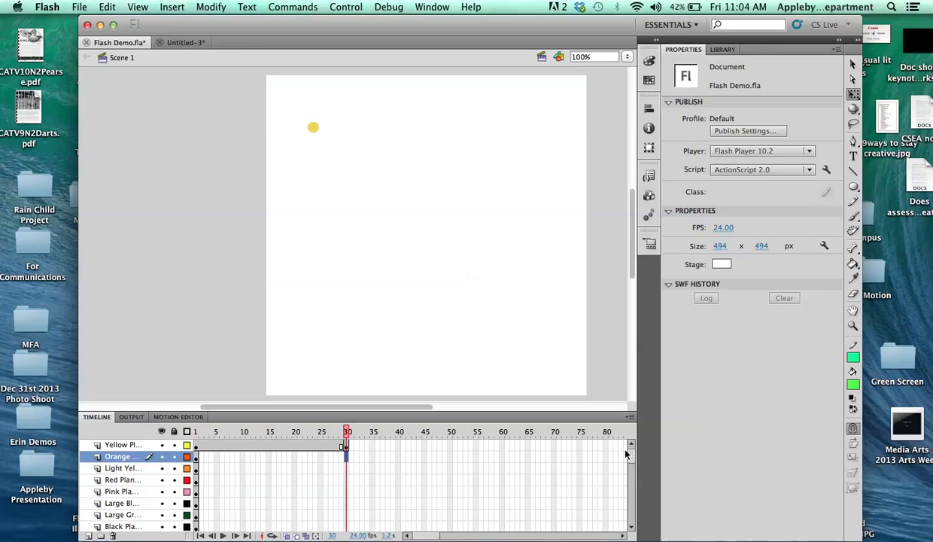
{"action": "scroll", "coordinate": [633, 489], "scroll_direction": "down", "scroll_amount": 5}
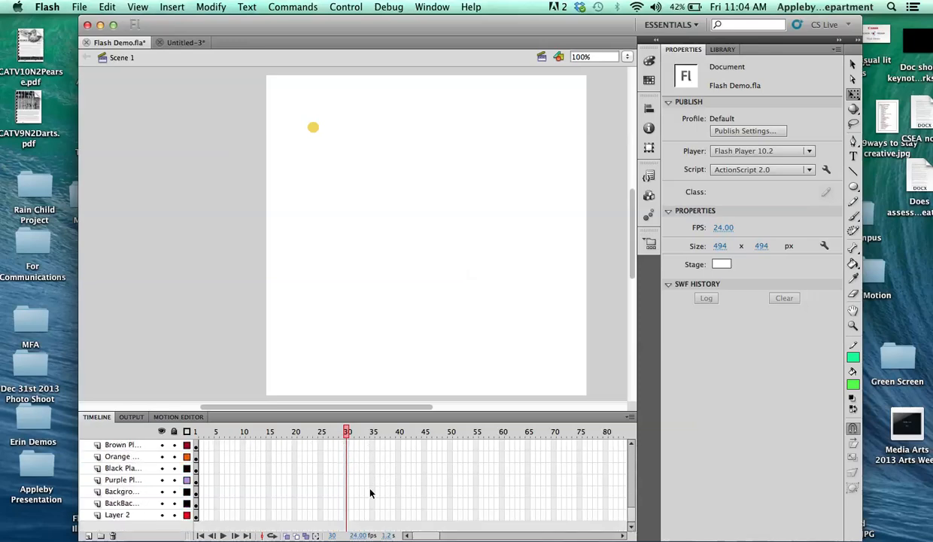
{"action": "left_click", "coordinate": [347, 514]}
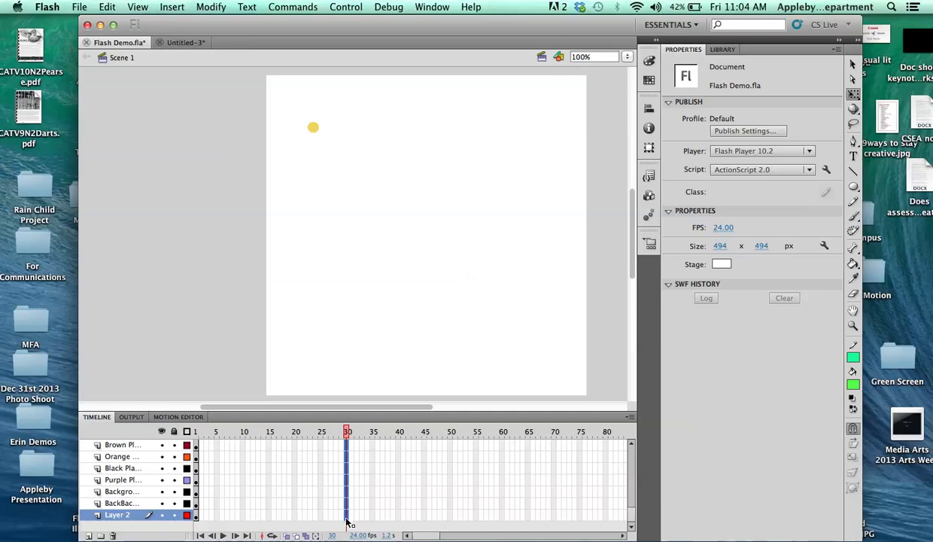
{"action": "right_click", "coordinate": [348, 521]}
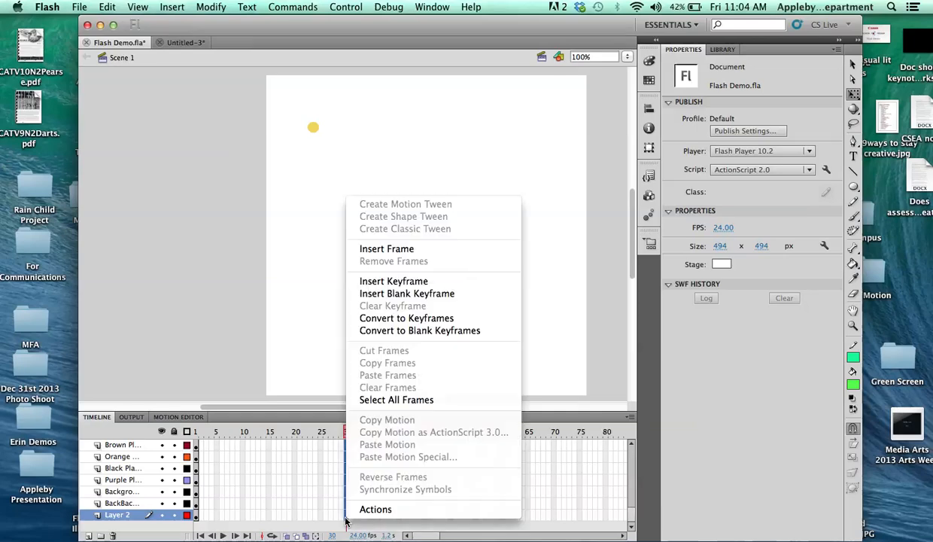
{"action": "left_click", "coordinate": [406, 286]}
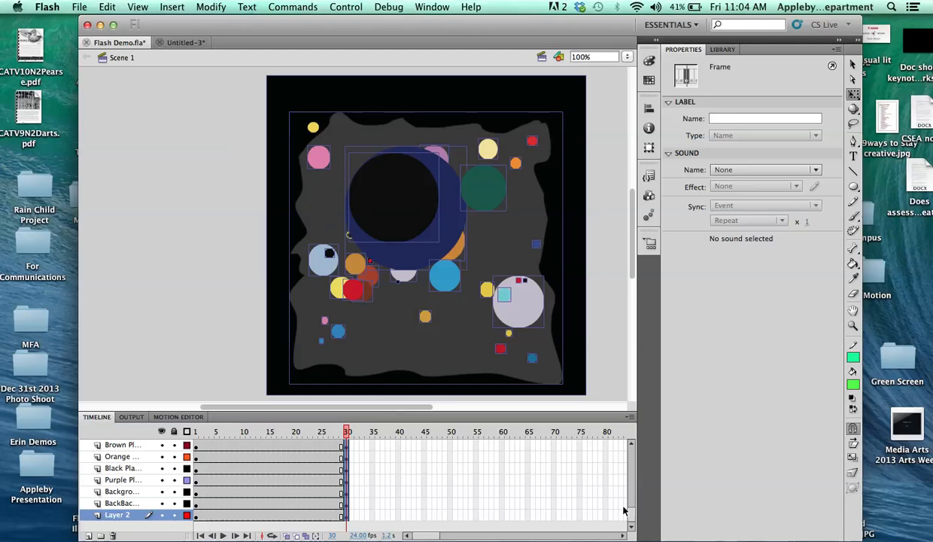
Step: Check the frame 30 keyframes of the orange, light yellow and red planet layers individually
{"action": "scroll", "coordinate": [622, 504], "scroll_direction": "up", "scroll_amount": 5}
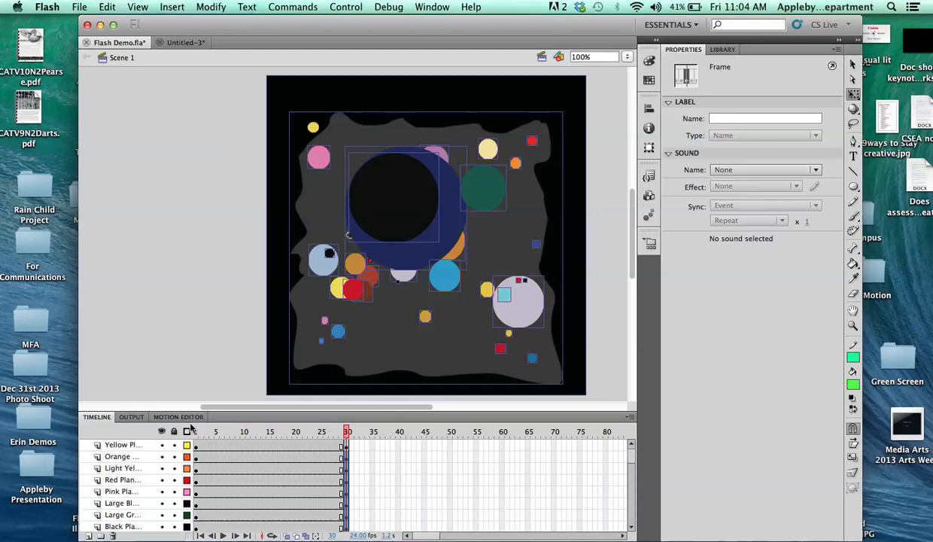
{"action": "left_click", "coordinate": [346, 457]}
{"action": "left_click", "coordinate": [344, 468]}
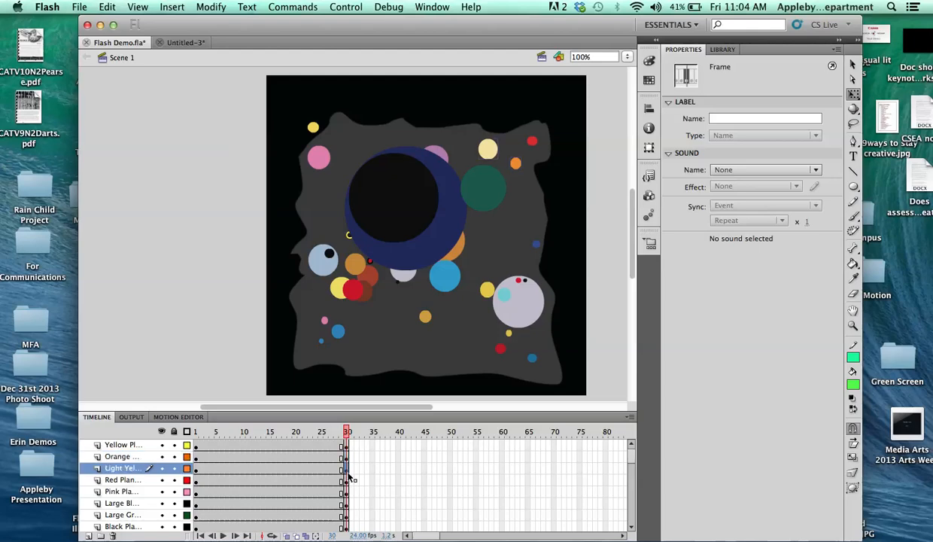
{"action": "left_click", "coordinate": [345, 480]}
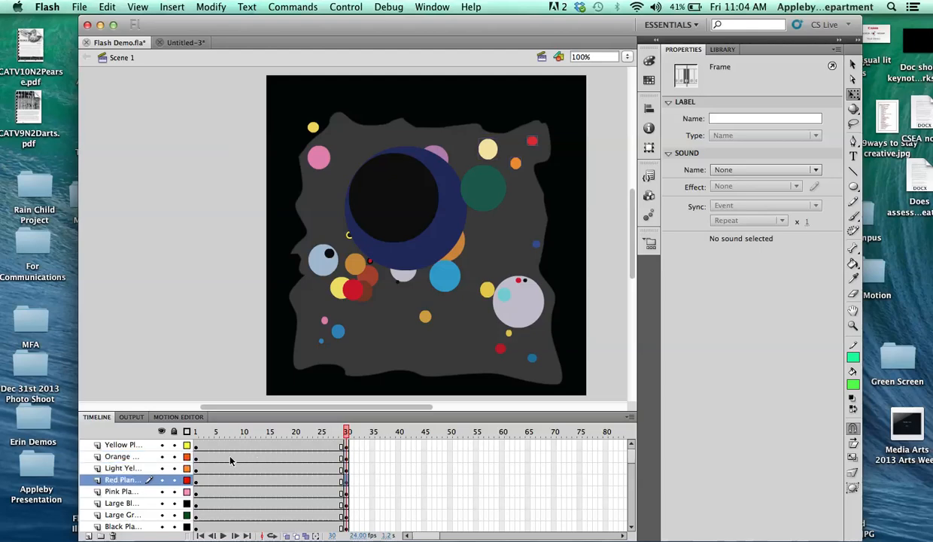
Step: Create a classic tween across frames 1 to 30 of the yellow planet layer
{"action": "left_click", "coordinate": [347, 445]}
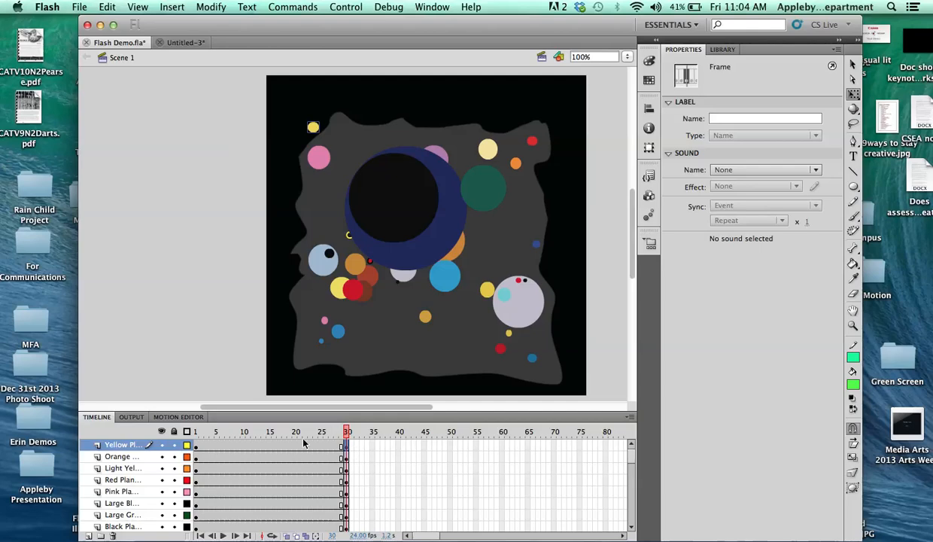
{"action": "left_click", "coordinate": [197, 448]}
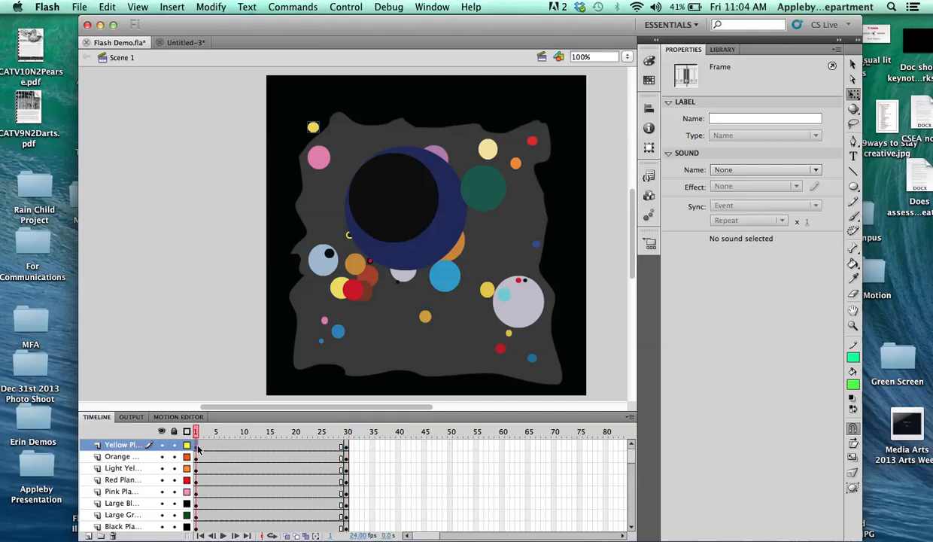
{"action": "left_click", "coordinate": [346, 447], "text": "shift"}
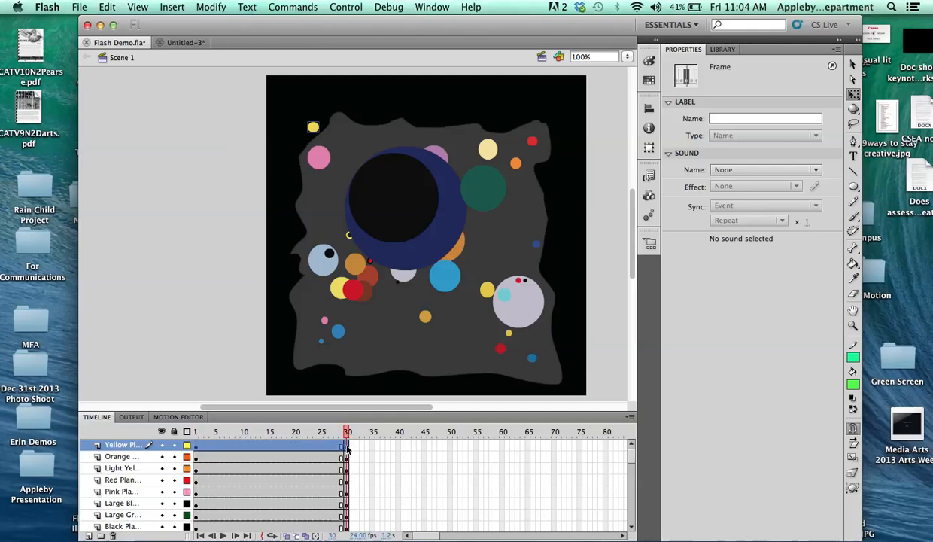
{"action": "right_click", "coordinate": [303, 448]}
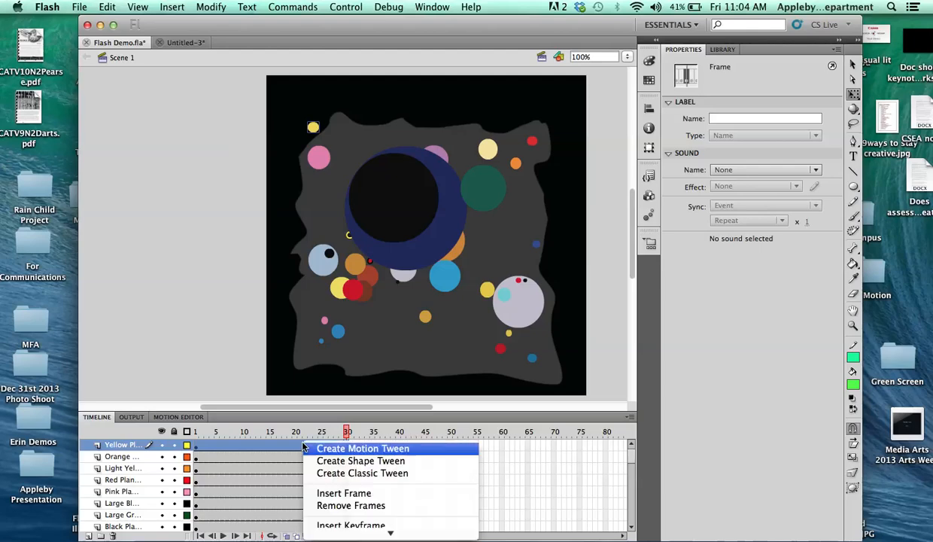
{"action": "left_click", "coordinate": [346, 474]}
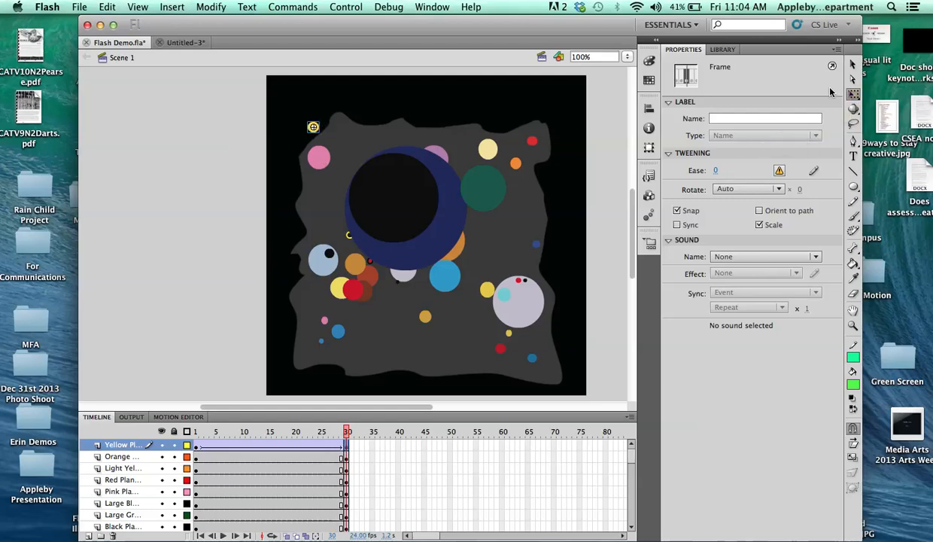
Step: Enlarge the yellow planet at frame 30 to about 34.5 by 32.5 px with Free Transform
{"action": "left_click", "coordinate": [854, 94]}
{"action": "left_click", "coordinate": [306, 126]}
{"action": "left_click", "coordinate": [316, 129]}
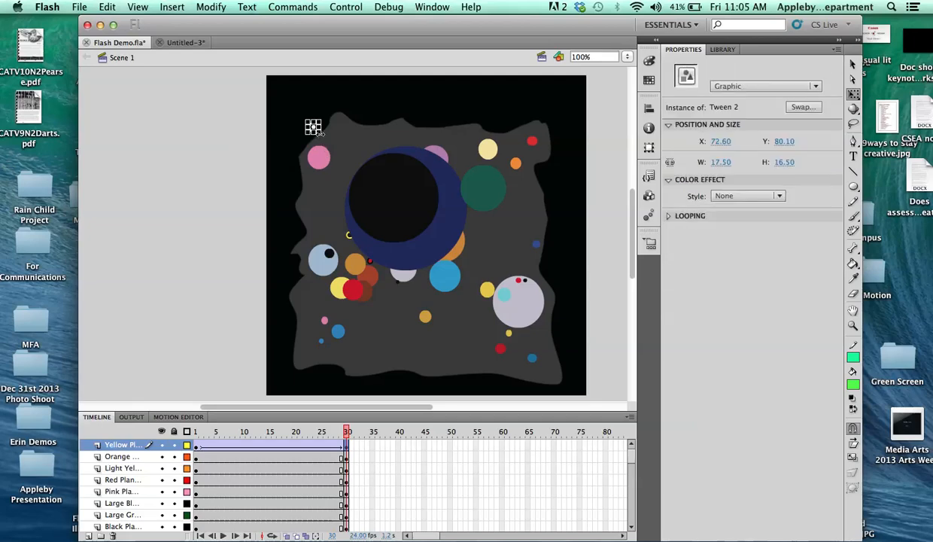
{"action": "left_click_drag", "start_coordinate": [318, 129], "coordinate": [327, 140]}
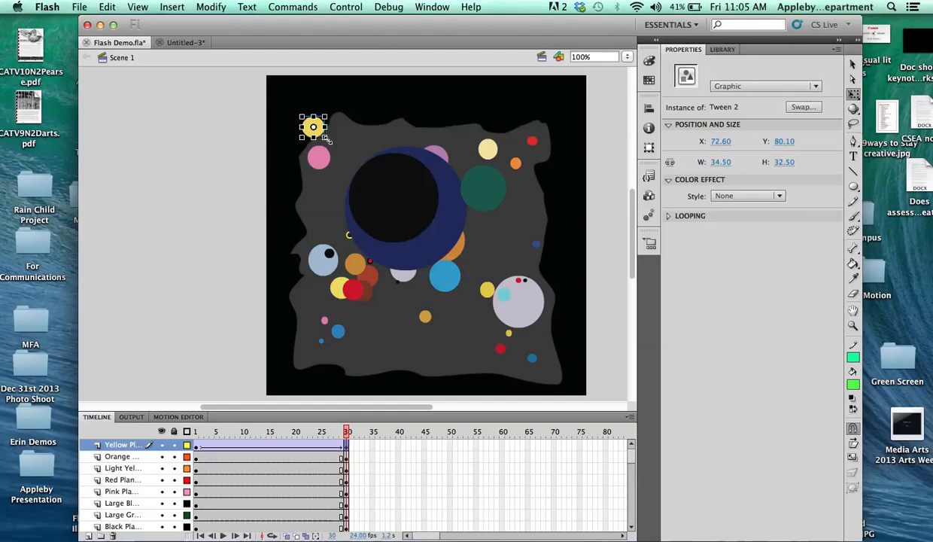
Step: Insert keyframes at frame 60 on all layers, from the yellow planet layer down to Layer 2
{"action": "left_click", "coordinate": [347, 446]}
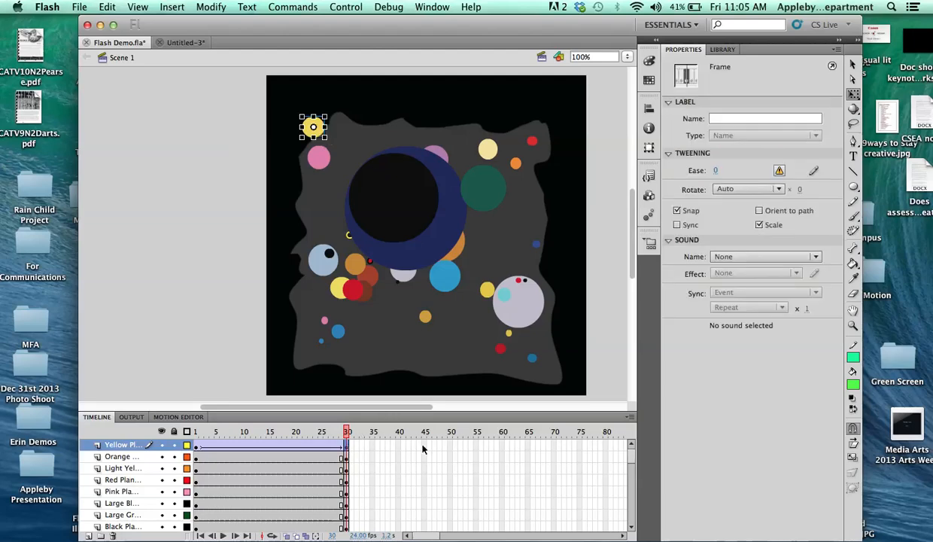
{"action": "left_click", "coordinate": [502, 446]}
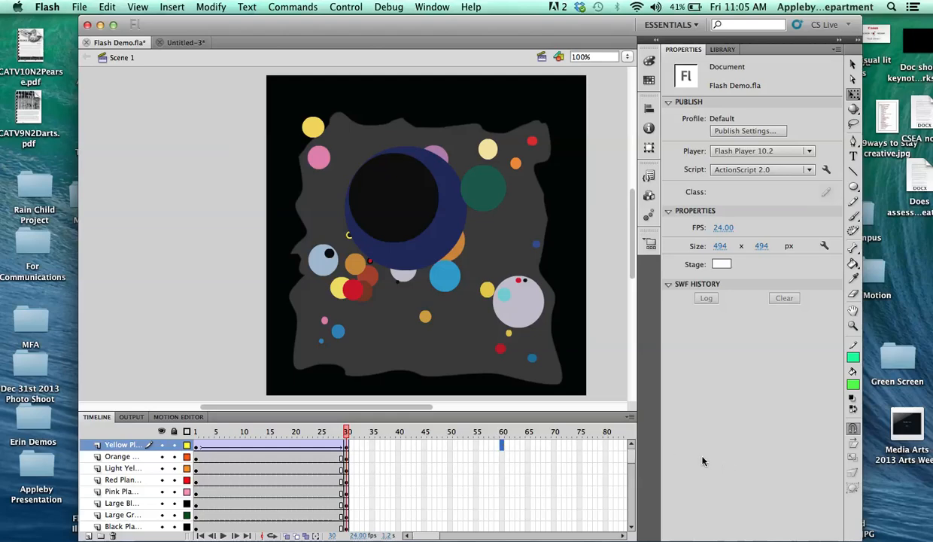
{"action": "scroll", "coordinate": [631, 460], "scroll_direction": "down", "scroll_amount": 5}
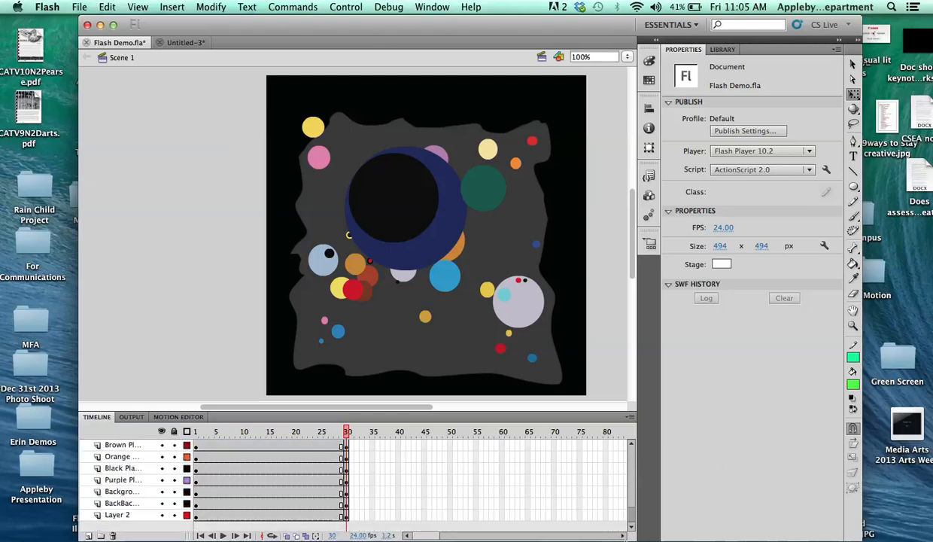
{"action": "left_click", "coordinate": [500, 516], "text": "shift"}
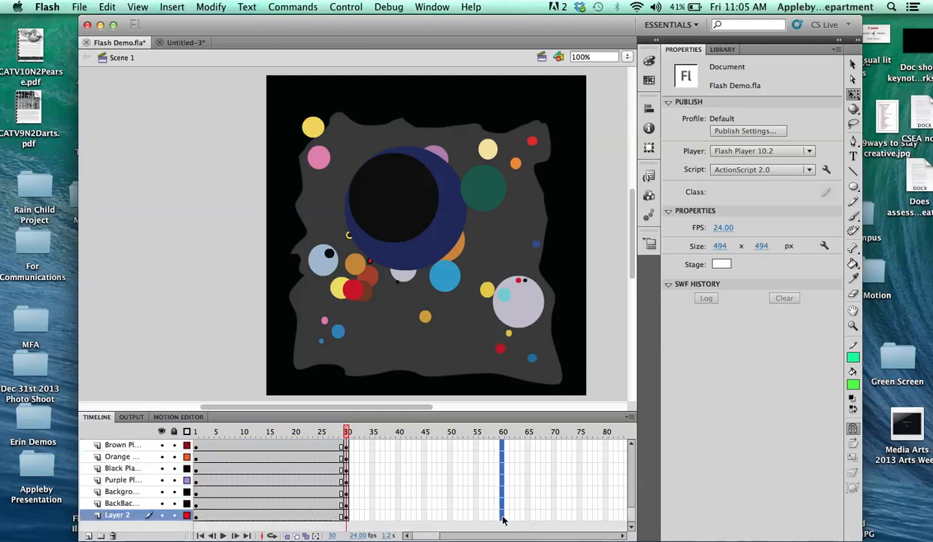
{"action": "right_click", "coordinate": [502, 519]}
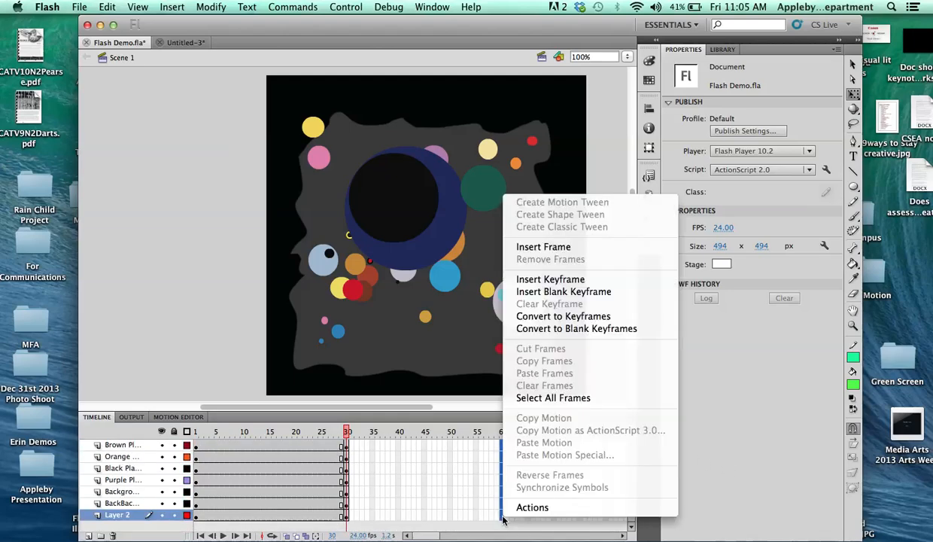
{"action": "left_click", "coordinate": [568, 284]}
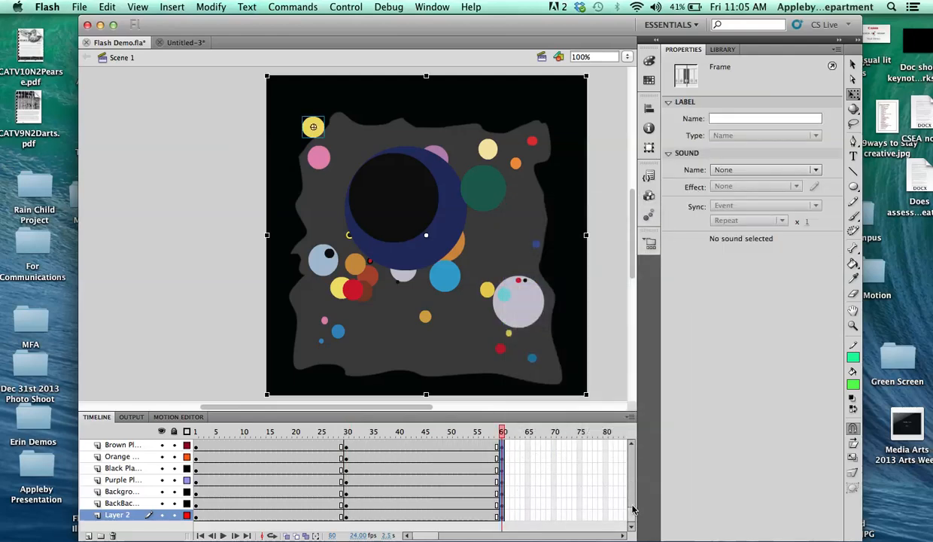
Step: Shrink the yellow planet at frame 60 to about 17 by 16.1 px with Free Transform
{"action": "scroll", "coordinate": [634, 521], "scroll_direction": "up", "scroll_amount": 5}
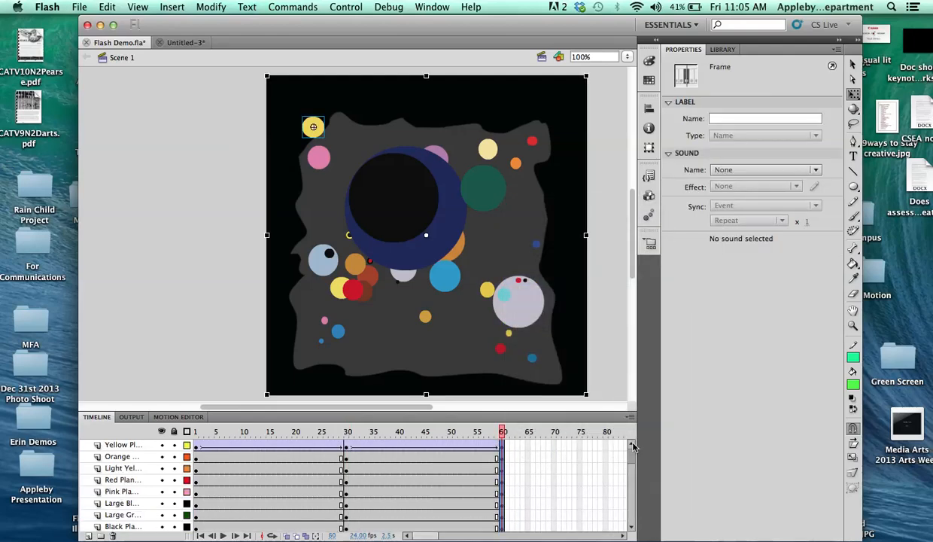
{"action": "left_click", "coordinate": [506, 450]}
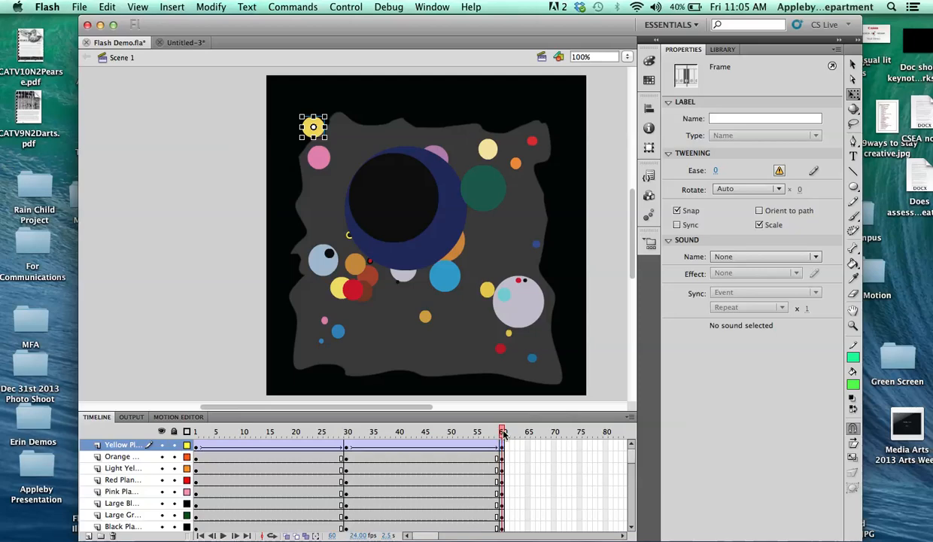
{"action": "mouse_move", "coordinate": [491, 429]}
{"action": "left_mouse_down"}
{"action": "mouse_move", "coordinate": [342, 431]}
{"action": "mouse_move", "coordinate": [503, 430]}
{"action": "left_mouse_up"}
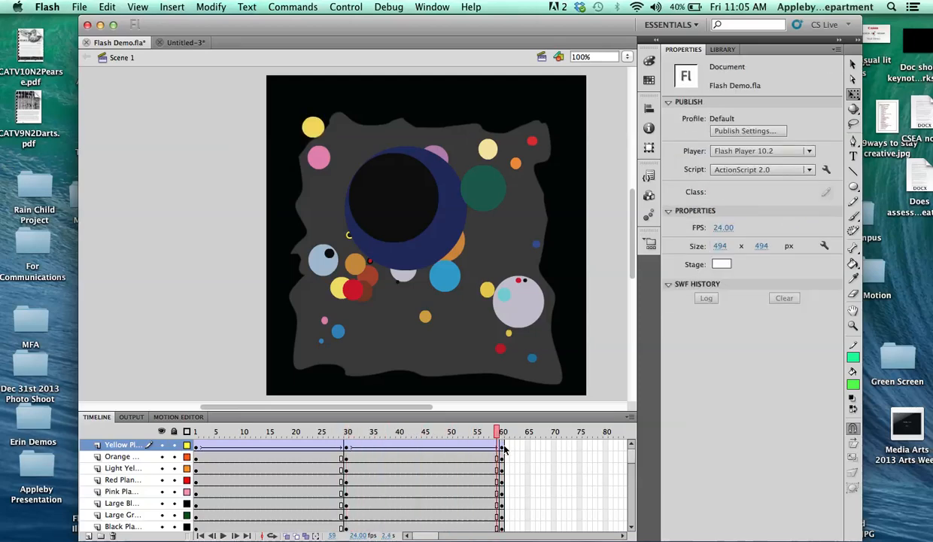
{"action": "left_click", "coordinate": [502, 447]}
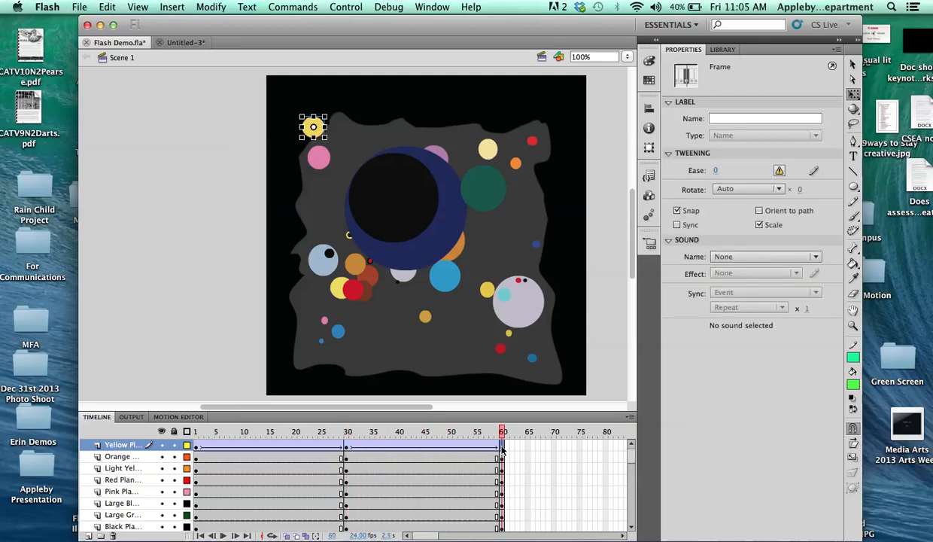
{"action": "left_click", "coordinate": [317, 132]}
{"action": "left_click_drag", "start_coordinate": [319, 132], "coordinate": [319, 132]}
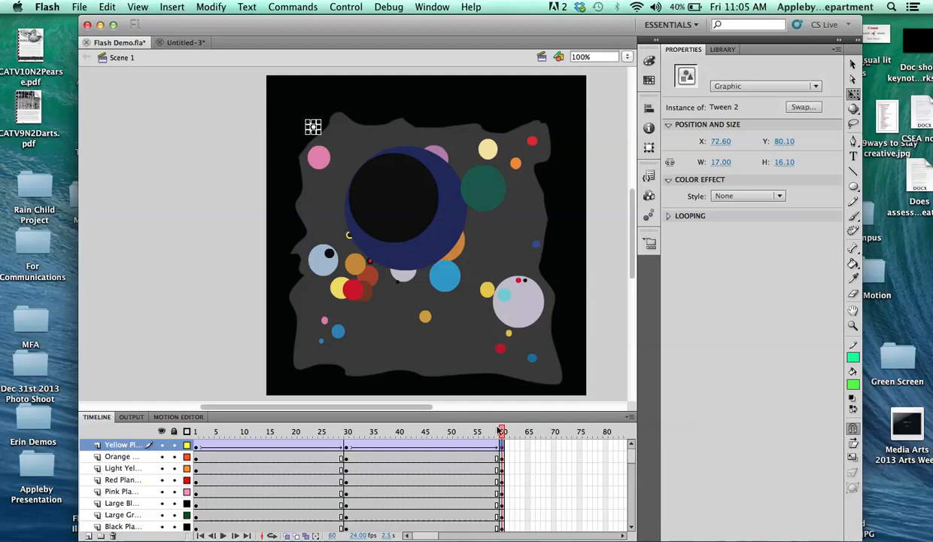
Step: Scrub and play the timeline, then test the movie to check the yellow planet's size animation, and close the preview
{"action": "left_click_drag", "start_coordinate": [503, 431], "coordinate": [372, 430]}
{"action": "key", "text": "Return"}
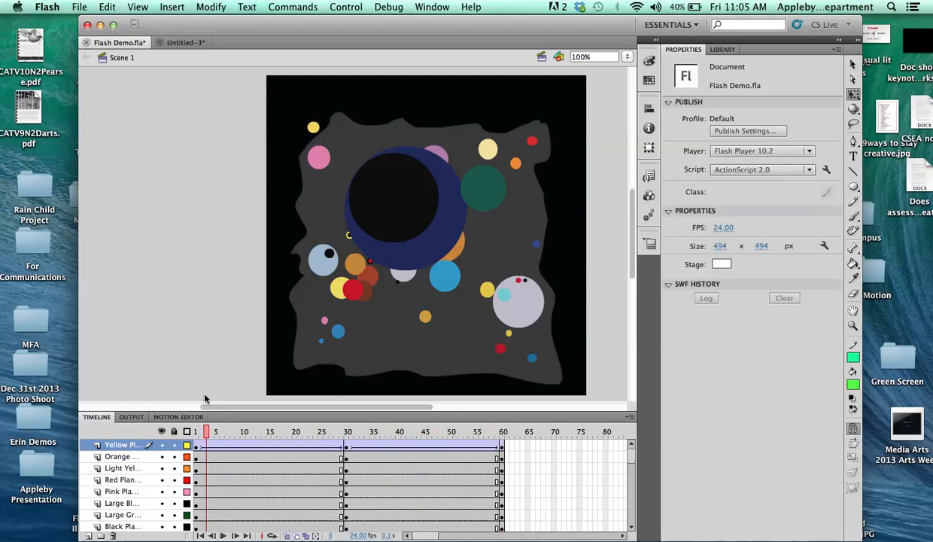
{"action": "key", "text": "super+Return"}
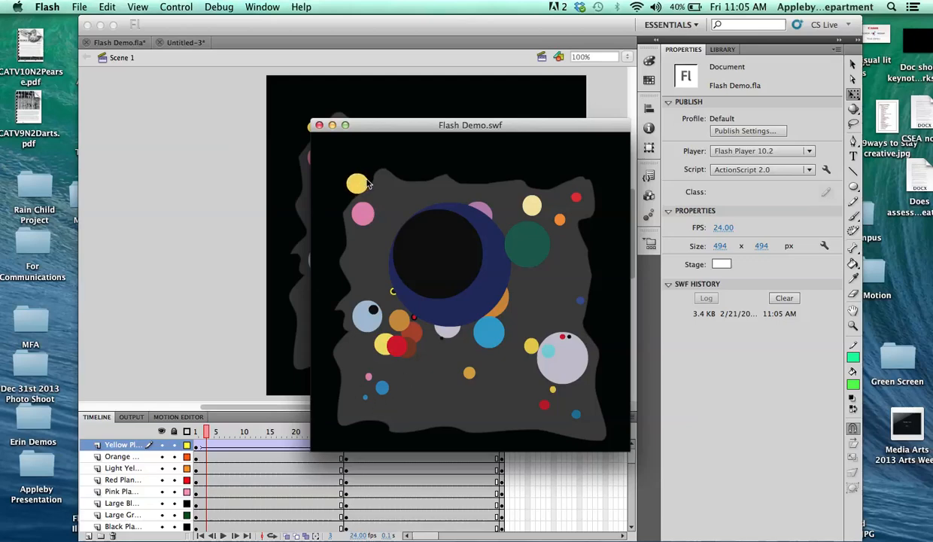
{"action": "left_click", "coordinate": [319, 126]}
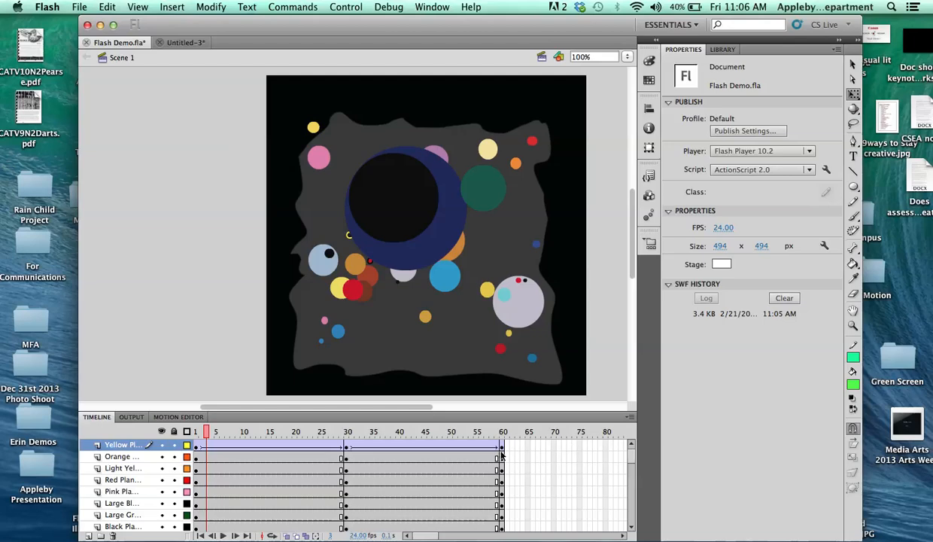
Step: Insert a keyframe at frame 15 of the light yellow planet layer
{"action": "mouse_move", "coordinate": [631, 457]}
{"action": "left_mouse_down"}
{"action": "mouse_move", "coordinate": [630, 519]}
{"action": "mouse_move", "coordinate": [630, 452]}
{"action": "left_mouse_up"}
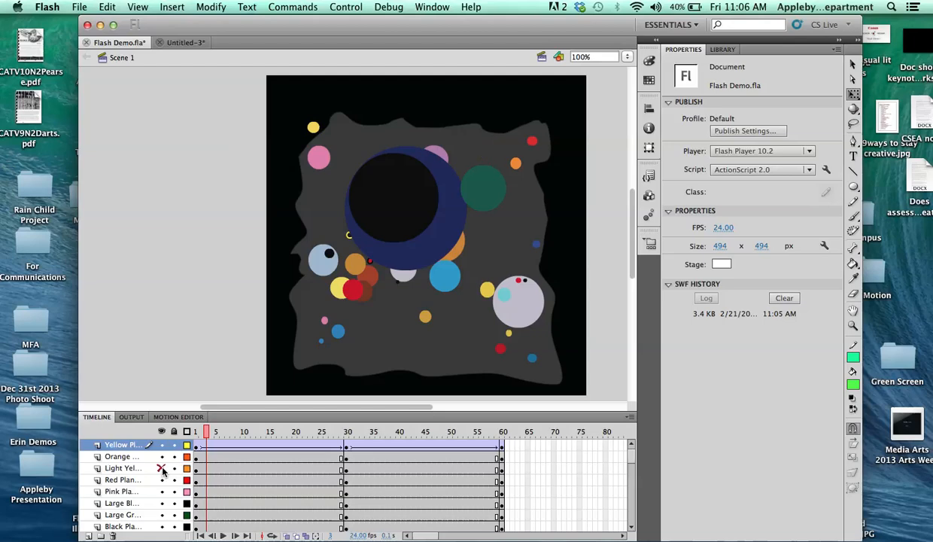
{"action": "left_click", "coordinate": [270, 469]}
{"action": "right_click", "coordinate": [271, 471]}
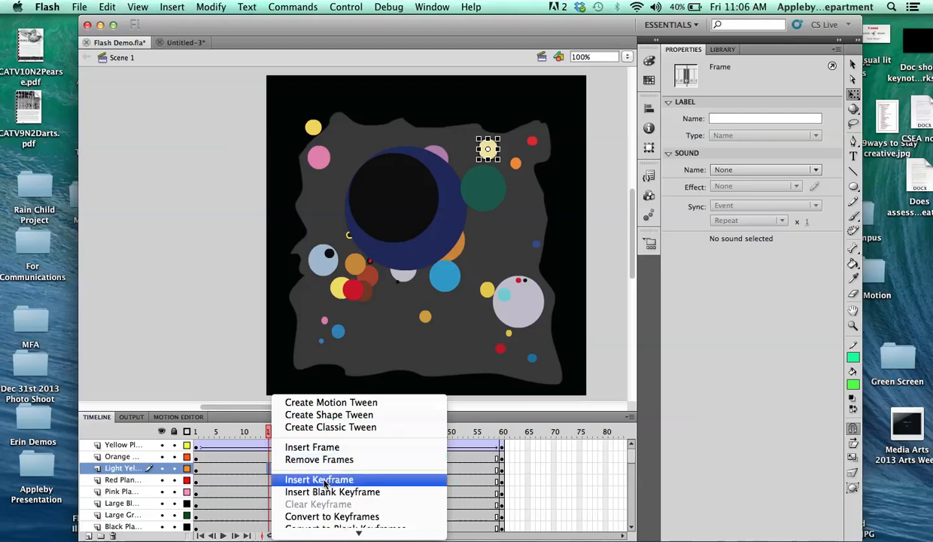
{"action": "left_click", "coordinate": [319, 480]}
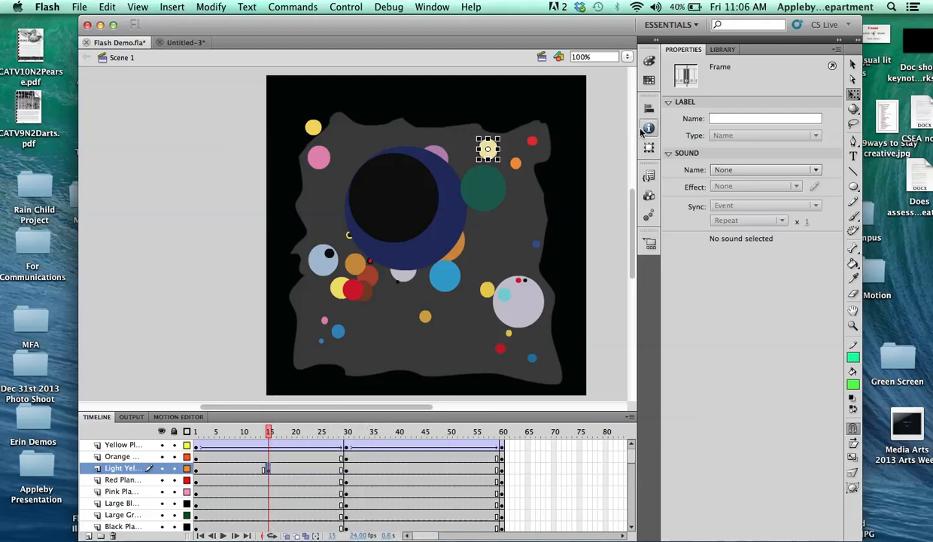
Step: Create classic tweens on the light yellow planet layer from frame 1 to 15 and from frame 15 to 30
{"action": "left_click_drag", "start_coordinate": [196, 471], "coordinate": [270, 472]}
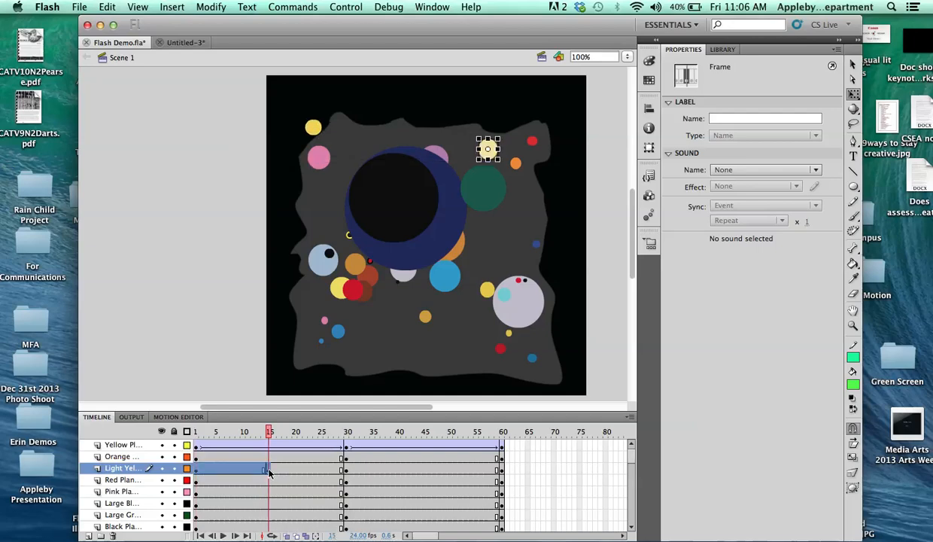
{"action": "right_click", "coordinate": [251, 471]}
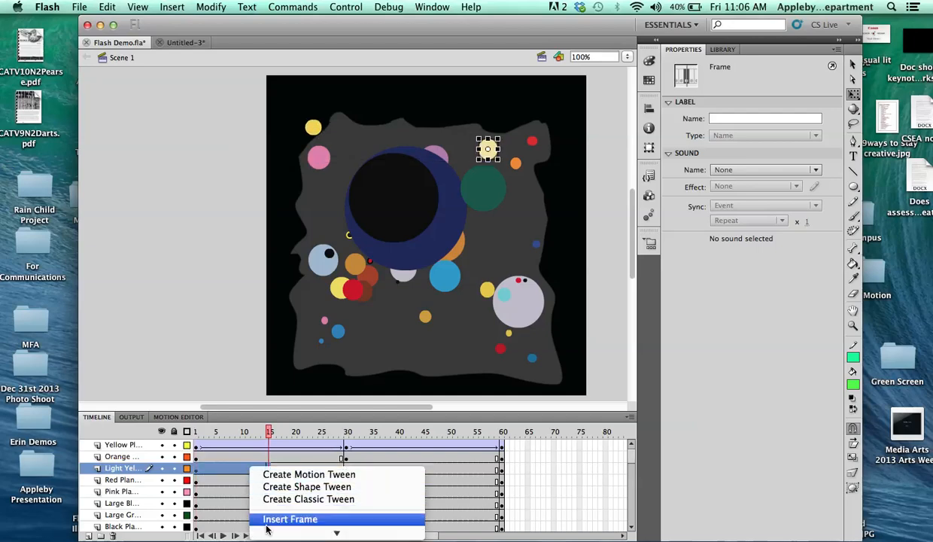
{"action": "left_click", "coordinate": [274, 501]}
Step: Move the light yellow planet at frame 15 horizontally off the right side of the stage, to about X 527.25
{"action": "left_click", "coordinate": [264, 470]}
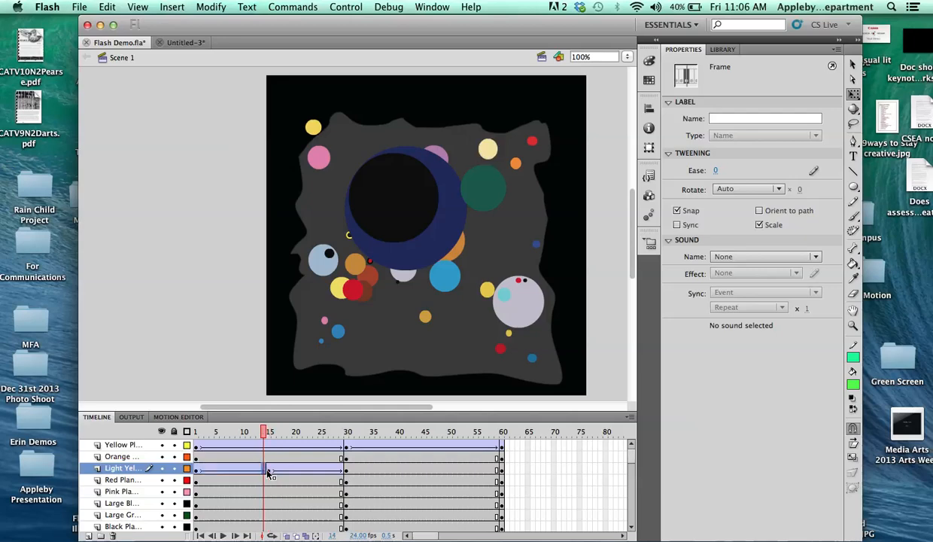
{"action": "left_click", "coordinate": [269, 471]}
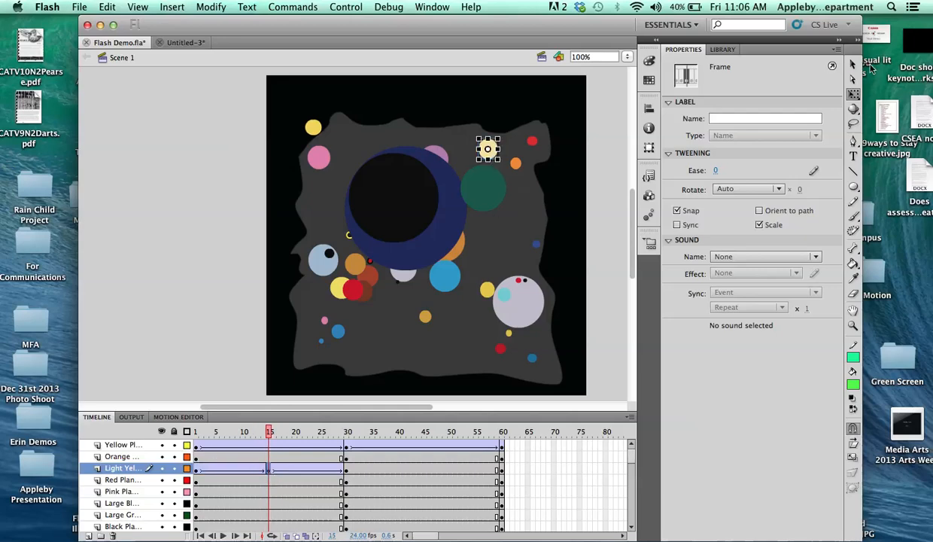
{"action": "left_click", "coordinate": [854, 65]}
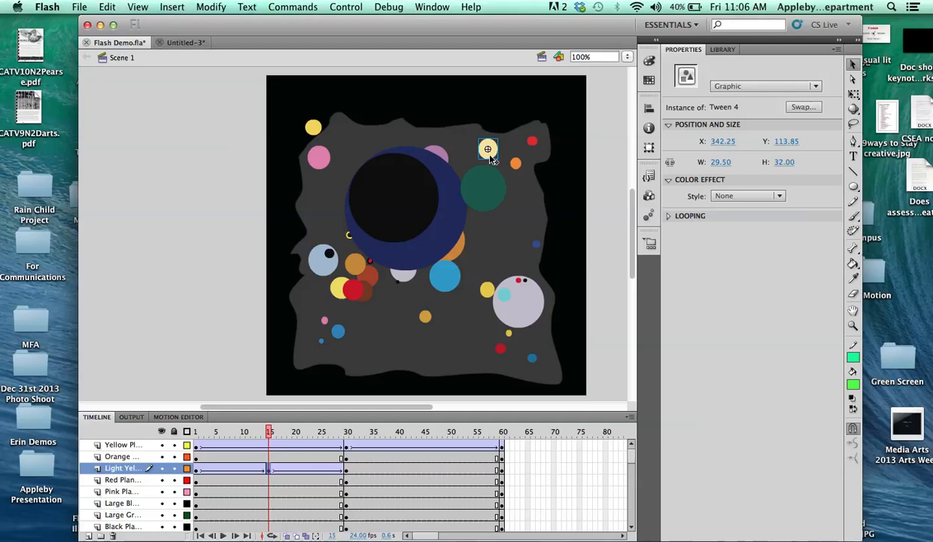
{"action": "left_click_drag", "start_coordinate": [489, 158], "coordinate": [609, 157]}
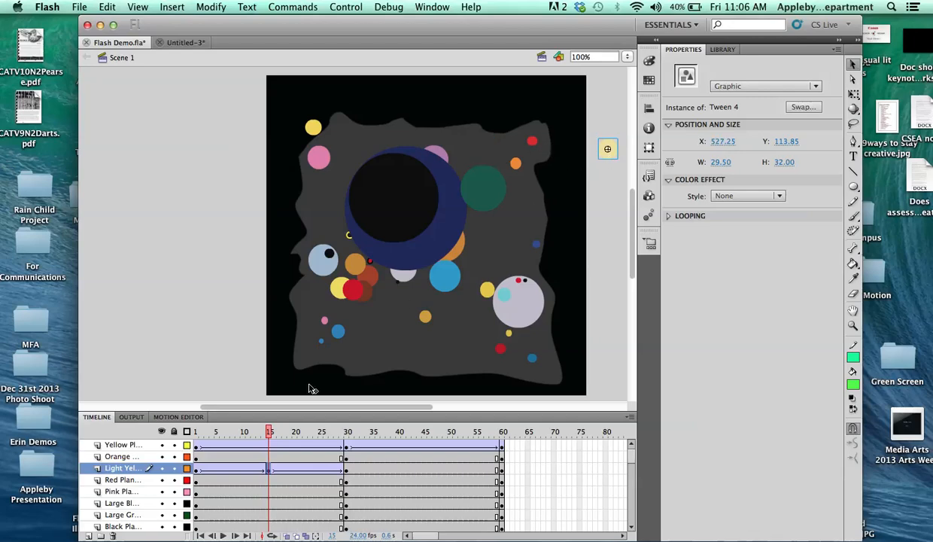
Step: Scrub from frame 15 to 30 and test the movie to check the light yellow planet's motion, then close the preview
{"action": "left_click", "coordinate": [269, 431]}
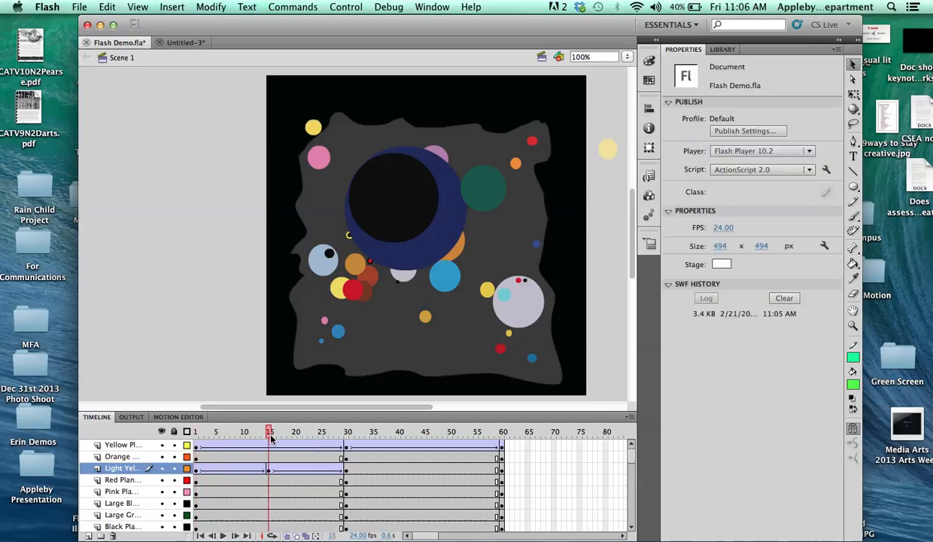
{"action": "left_click_drag", "start_coordinate": [271, 438], "coordinate": [348, 449]}
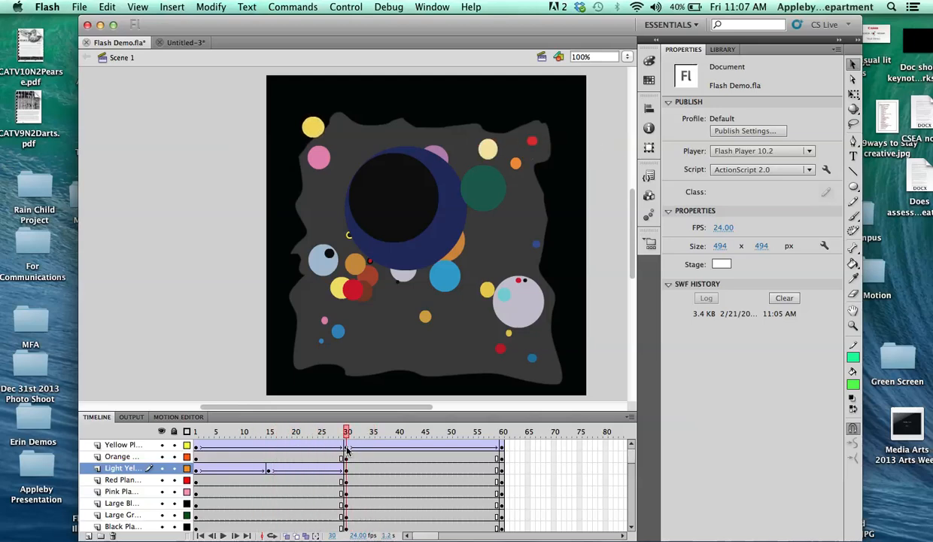
{"action": "left_click", "coordinate": [346, 469]}
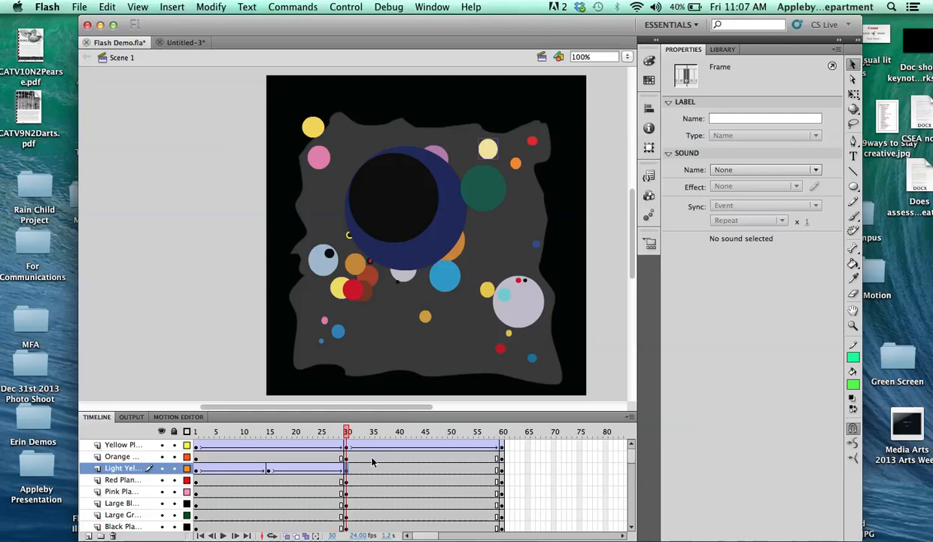
{"action": "key", "text": "super+Return"}
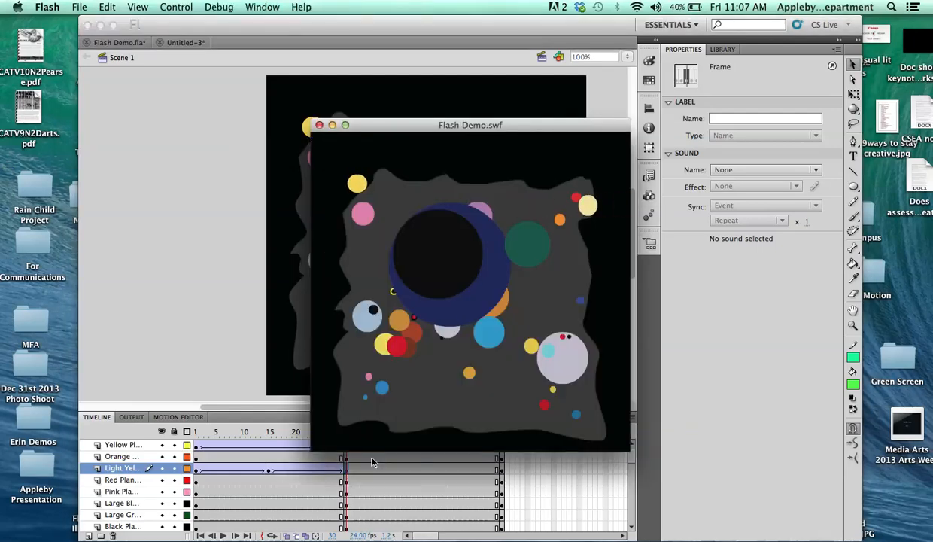
{"action": "left_click", "coordinate": [319, 125]}
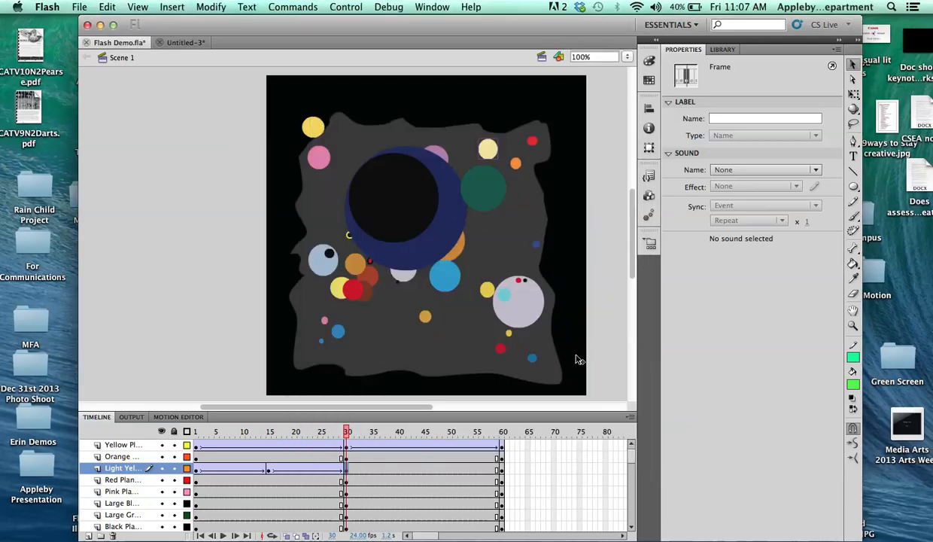